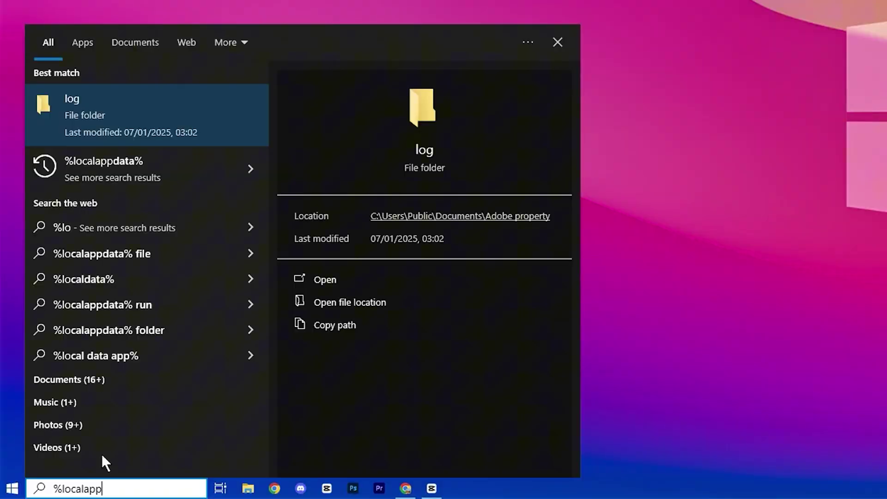
# - Browse from %localappdata% to FortniteGame\Saved\Config\WindowsClient and select the GameUserSettings file
pyautogui.write('data%')
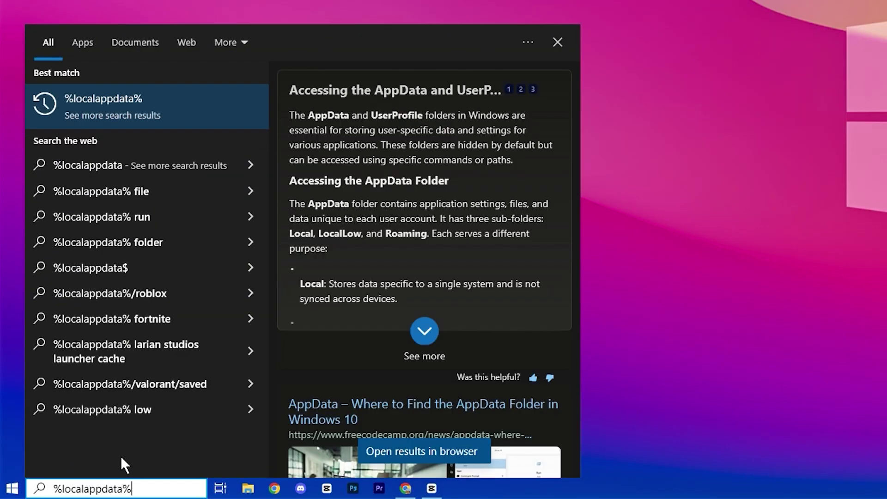
pyautogui.click(336, 123)
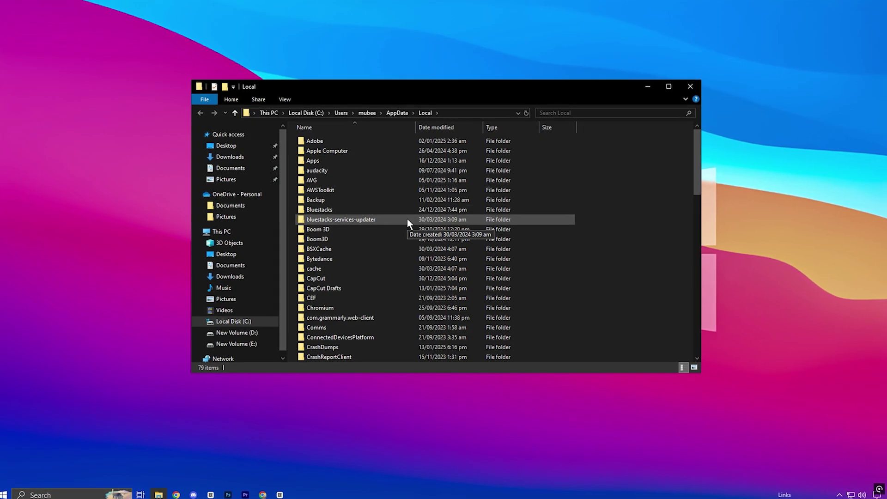
pyautogui.press('f')
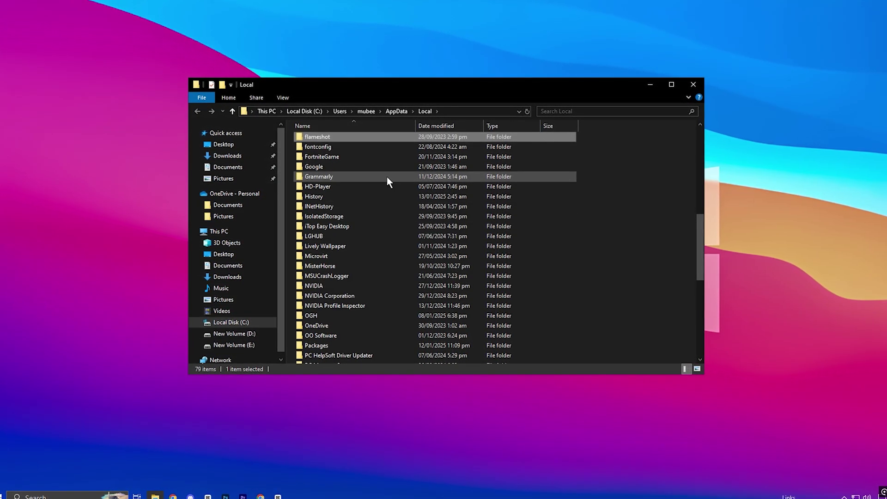
pyautogui.click(335, 157)
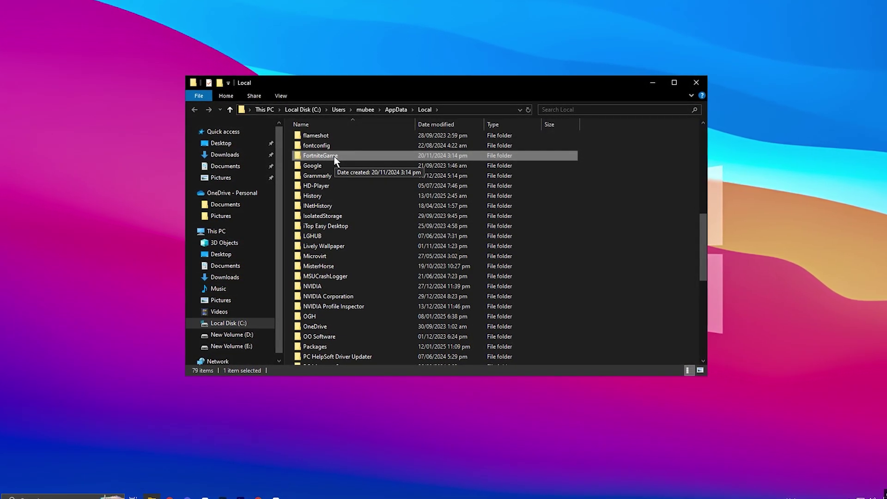
pyautogui.doubleClick(335, 156)
pyautogui.doubleClick(318, 139)
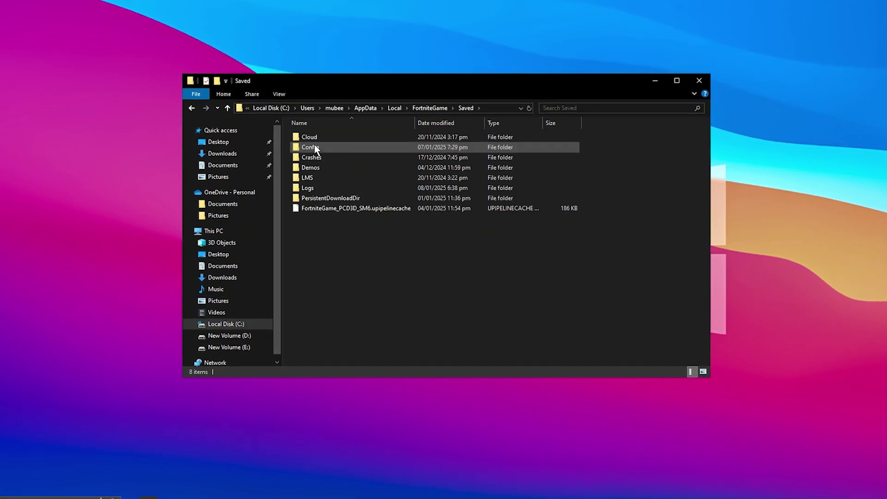
pyautogui.doubleClick(324, 147)
pyautogui.doubleClick(319, 146)
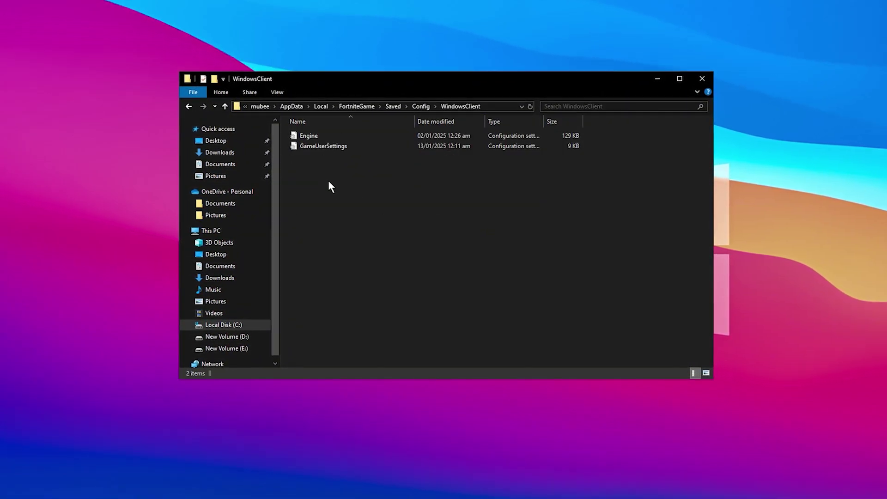
pyautogui.click(331, 146)
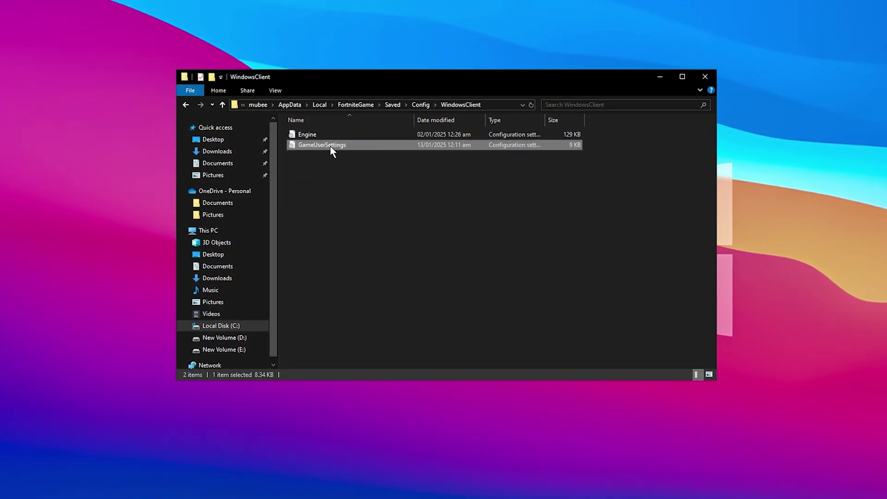
# - Uncheck Read-only in GameUserSettings' Properties and apply the change
pyautogui.rightClick(331, 145)
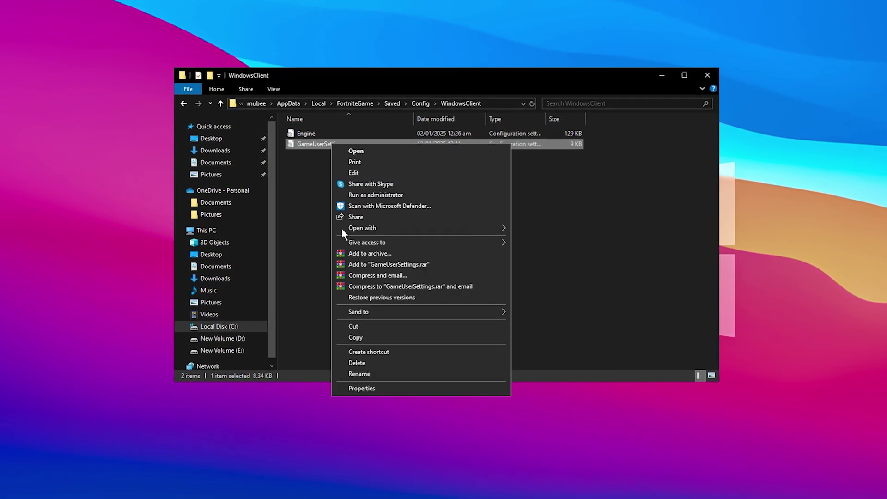
pyautogui.click(343, 385)
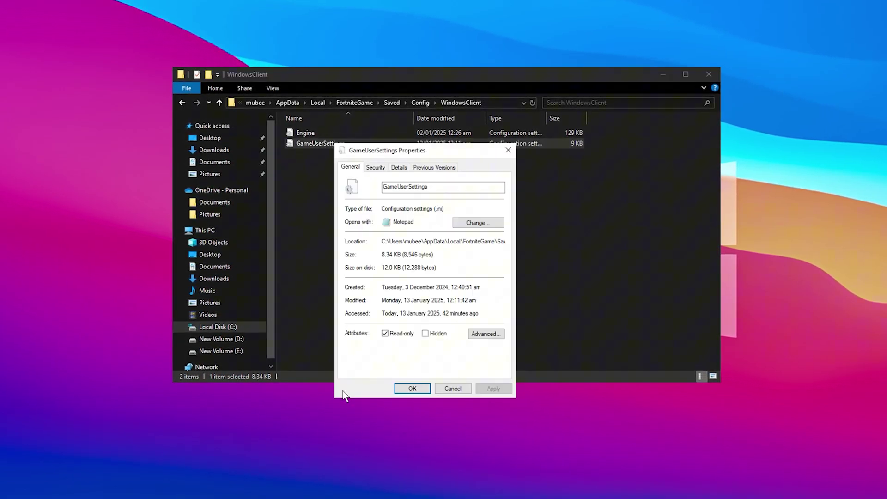
pyautogui.click(384, 334)
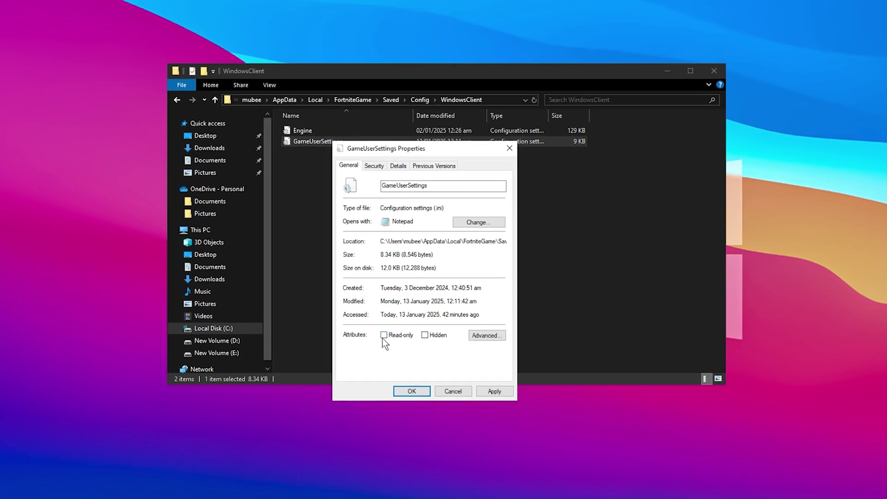
pyautogui.click(488, 392)
pyautogui.click(407, 395)
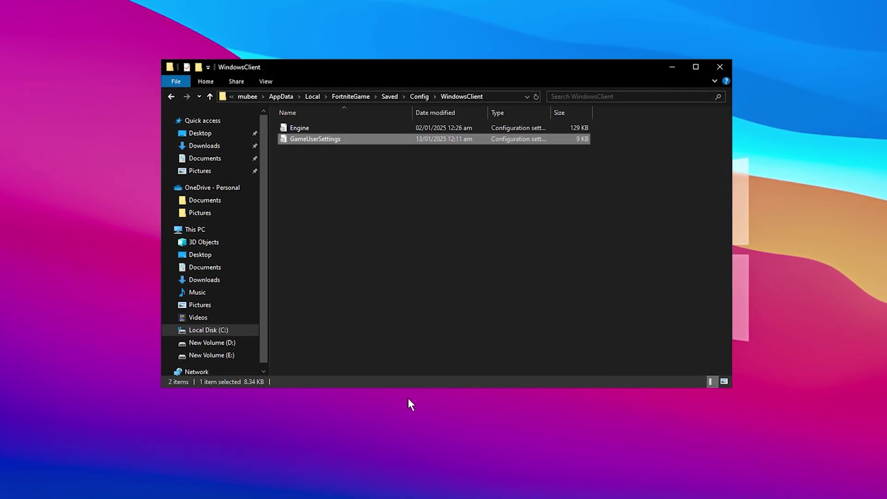
pyautogui.click(353, 185)
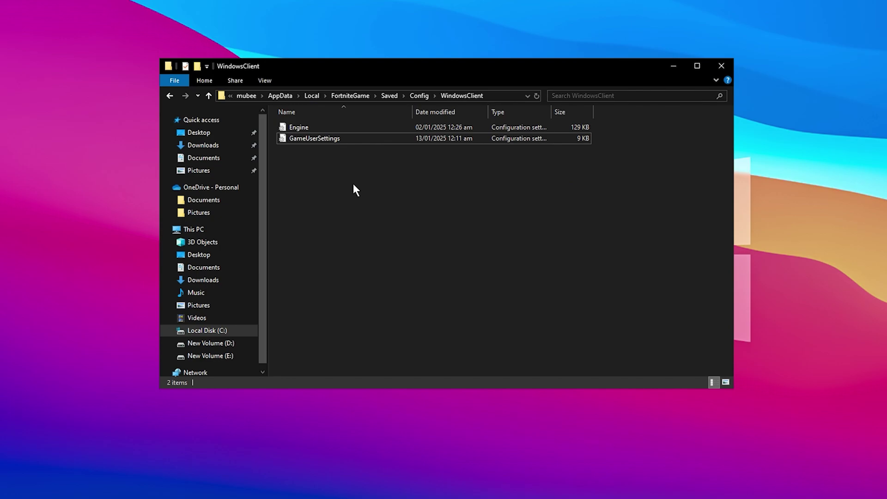
pyautogui.click(320, 135)
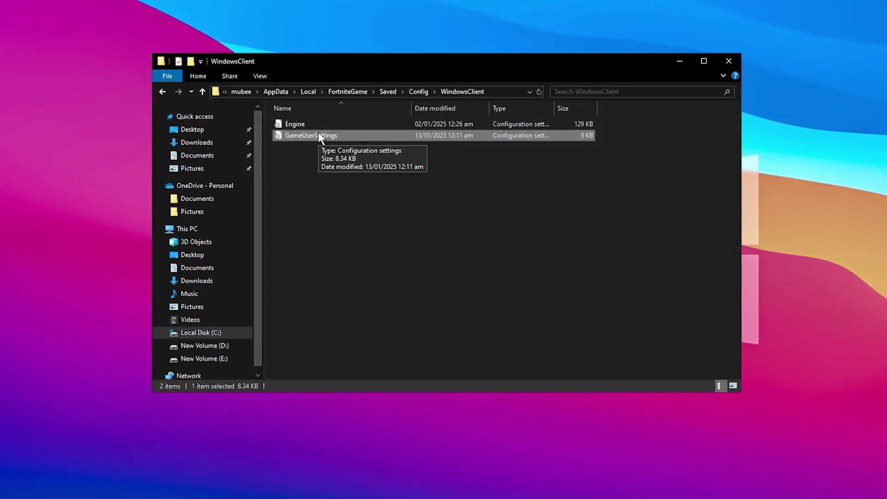
# - Open GameUserSettings in Notepad and review lines from CosmeticStreamingEnabled=False to bMotionBlur=False
pyautogui.doubleClick(317, 135)
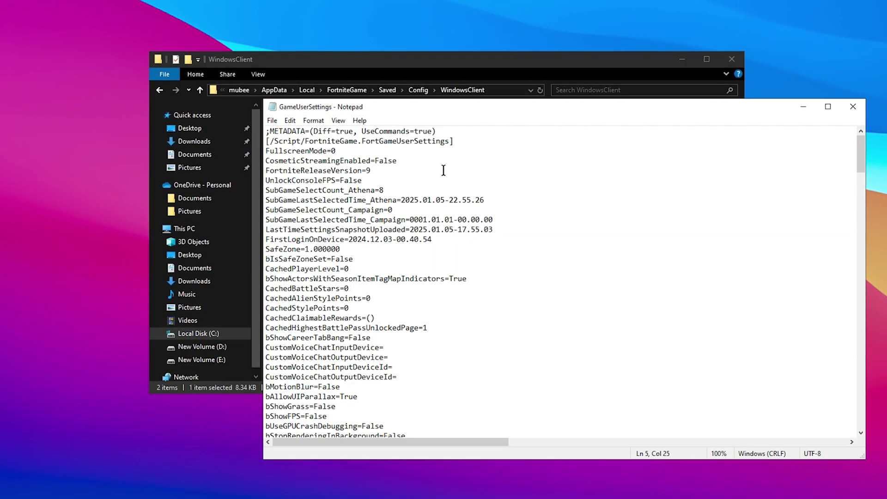
pyautogui.click(408, 161)
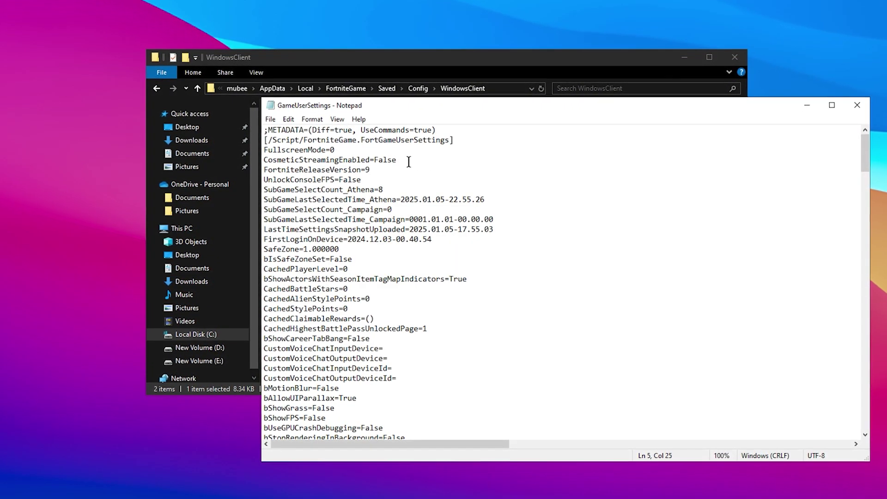
pyautogui.hotkey('shift', 'Home')
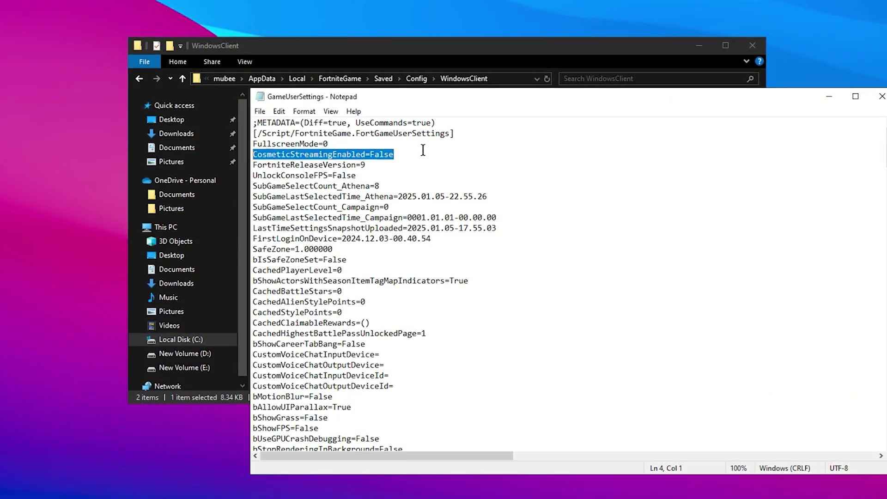
pyautogui.scroll(-7, 425, 152)
pyautogui.click(327, 176)
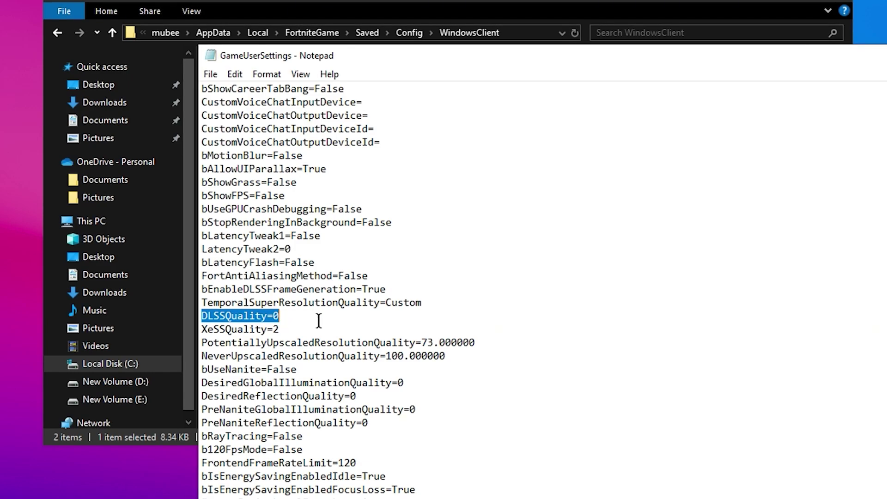
# - Review the bRayTracing, b120FpsMode, FrontendFrameRateLimit=120, DisplayGamma=2.700000 and UserInterfaceContrast lines
pyautogui.scroll(-7, 318, 320)
pyautogui.doubleClick(309, 156)
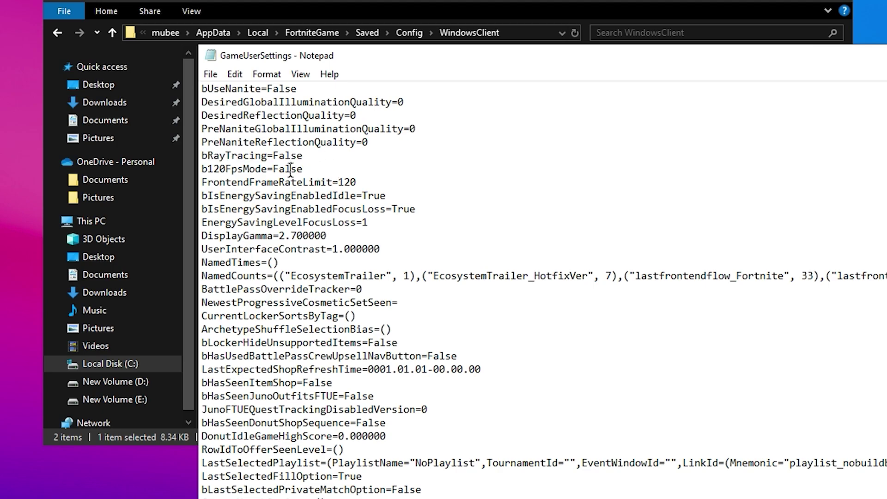
pyautogui.doubleClick(310, 169)
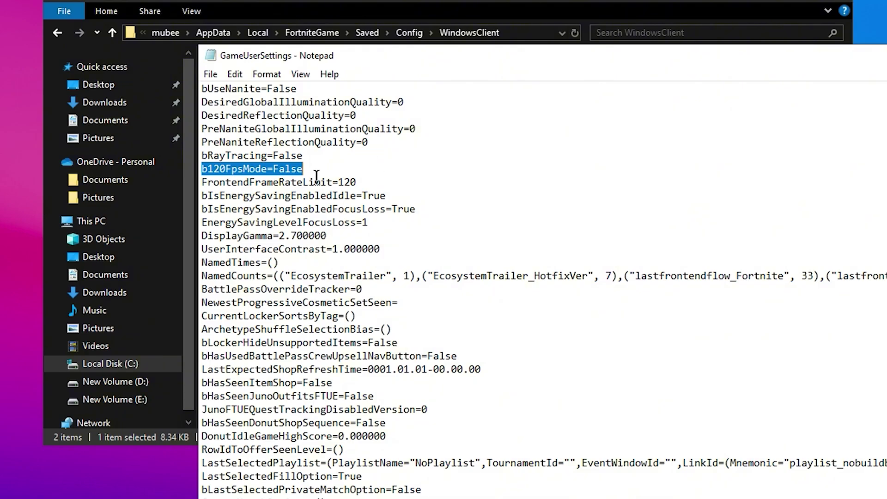
pyautogui.tripleClick(341, 183)
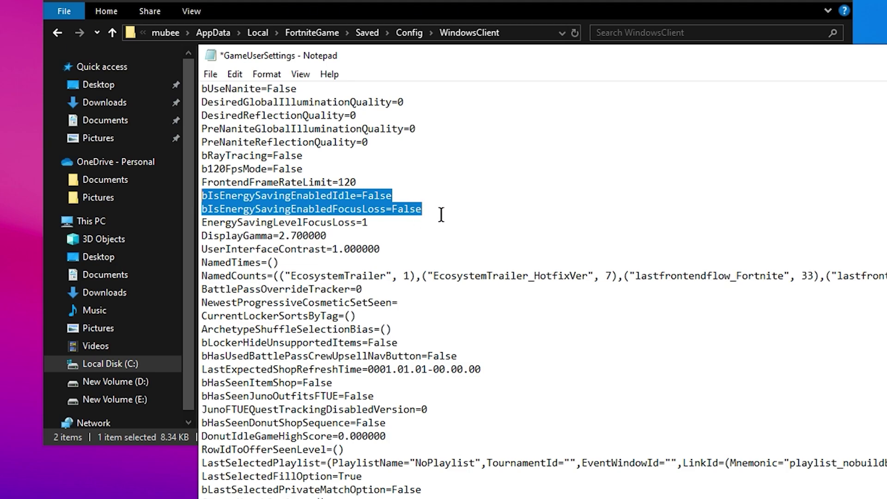
pyautogui.doubleClick(322, 238)
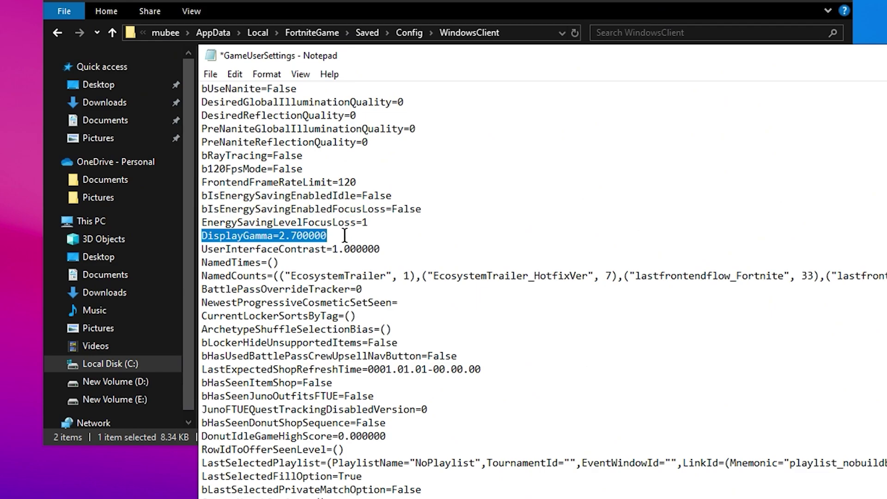
pyautogui.doubleClick(357, 249)
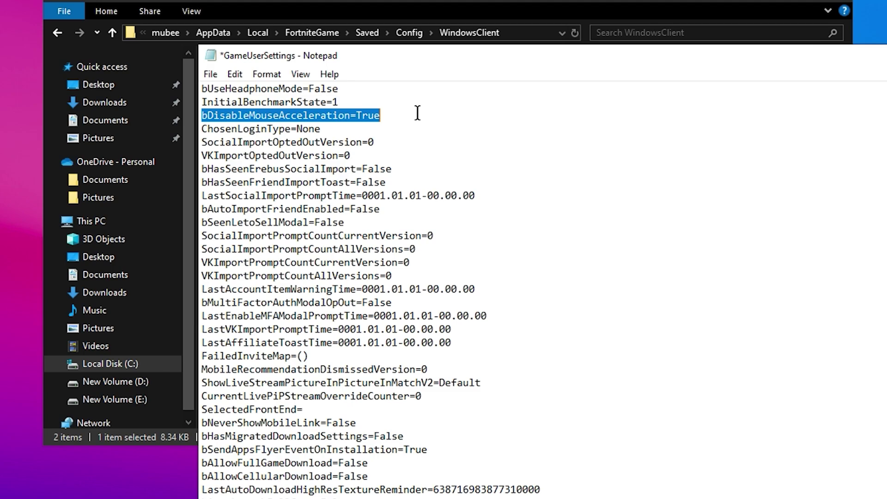
# - Confirm the download lines, including bAutoLaunchFullGame and bAllowDownloadHighResMips, read False
pyautogui.scroll(-7, 423, 106)
pyautogui.moveTo(202, 182); pyautogui.dragTo(368, 196)
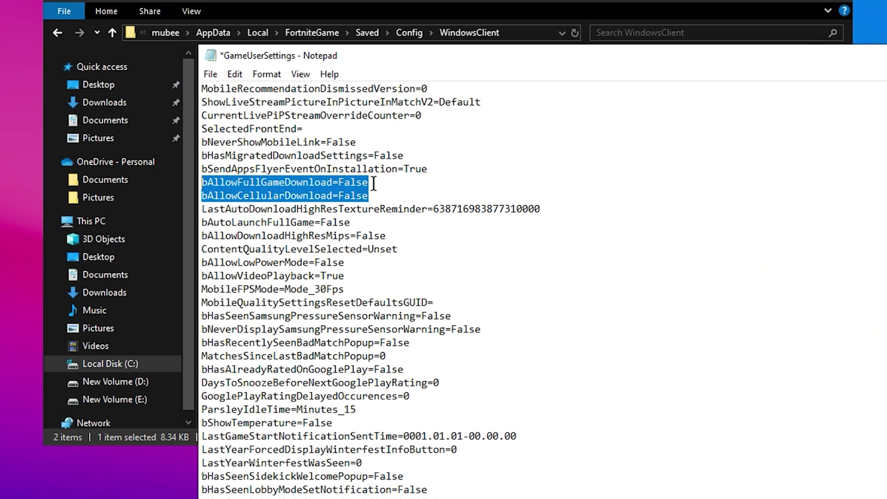
pyautogui.doubleClick(333, 222)
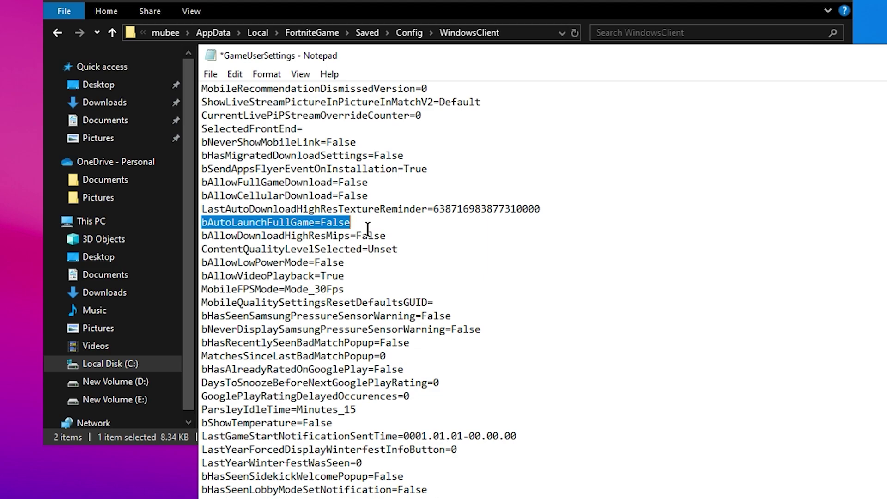
pyautogui.doubleClick(369, 236)
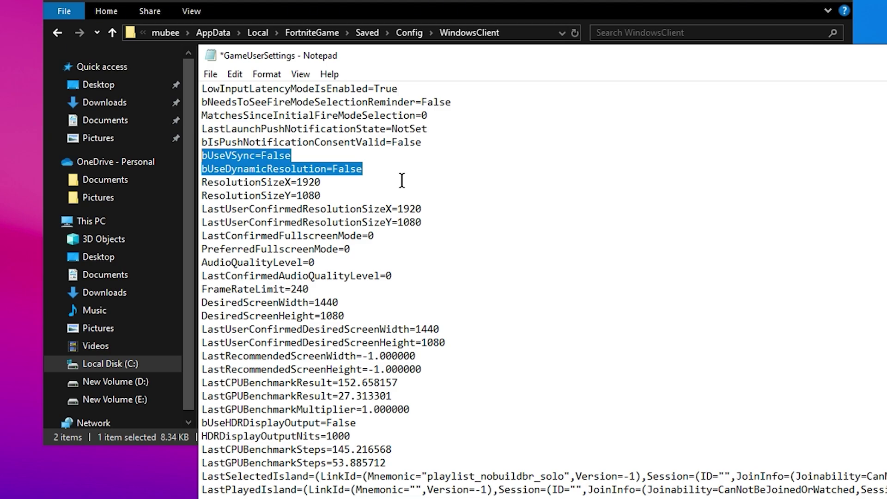
# - Set resolution to 1920x1080, both fullscreen modes and AudioQualityLevel to 0, FrameRateLimit to 240
pyautogui.moveTo(202, 182); pyautogui.dragTo(348, 194)
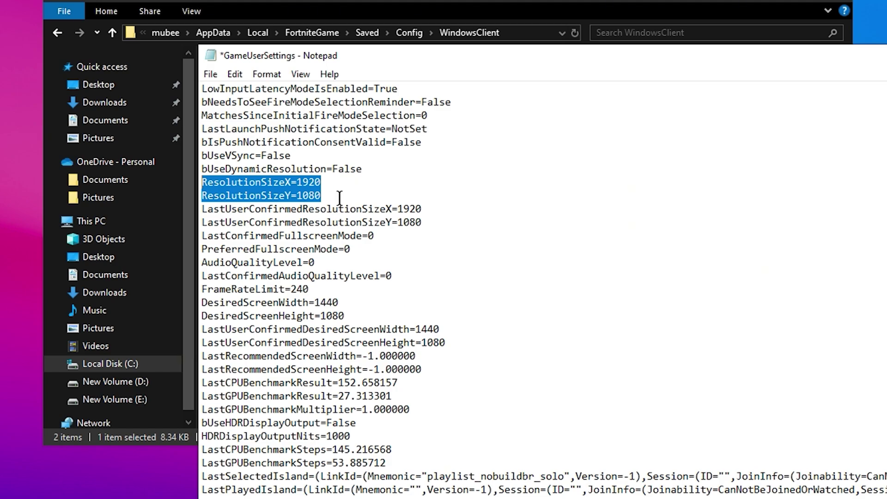
pyautogui.tripleClick(350, 234)
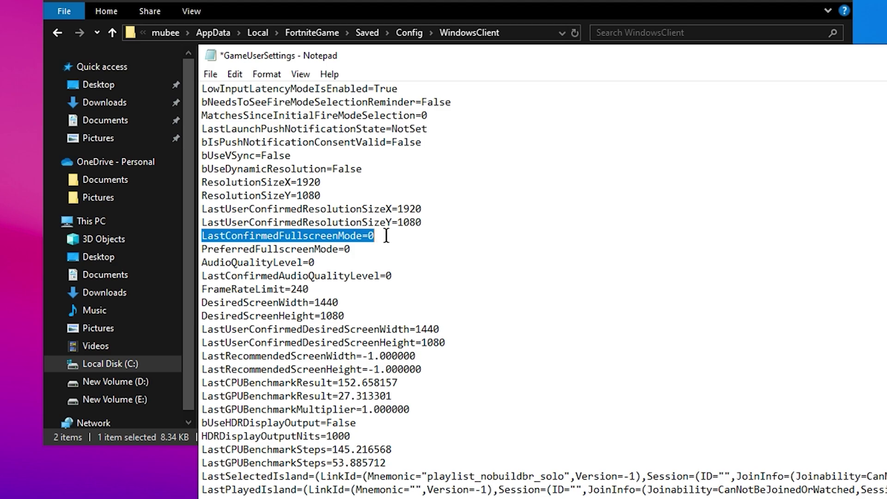
pyautogui.tripleClick(324, 249)
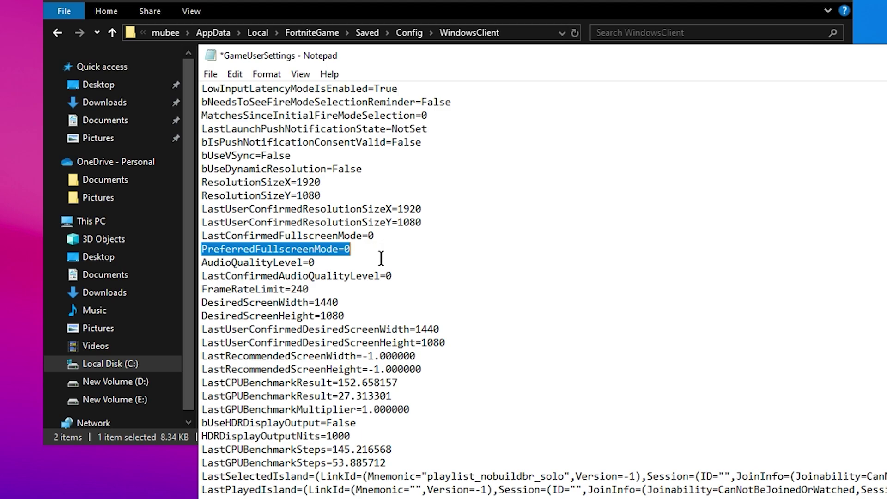
pyautogui.tripleClick(324, 262)
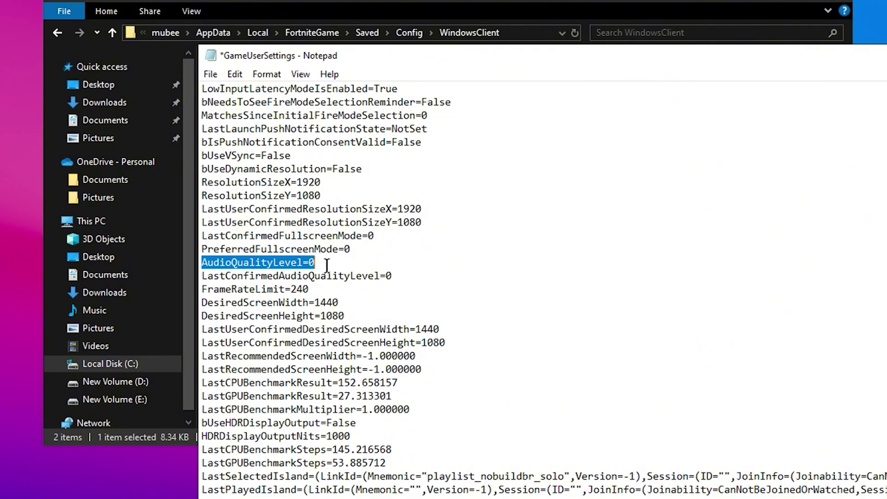
pyautogui.click(308, 289)
pyautogui.hotkey('shift', 'Home')
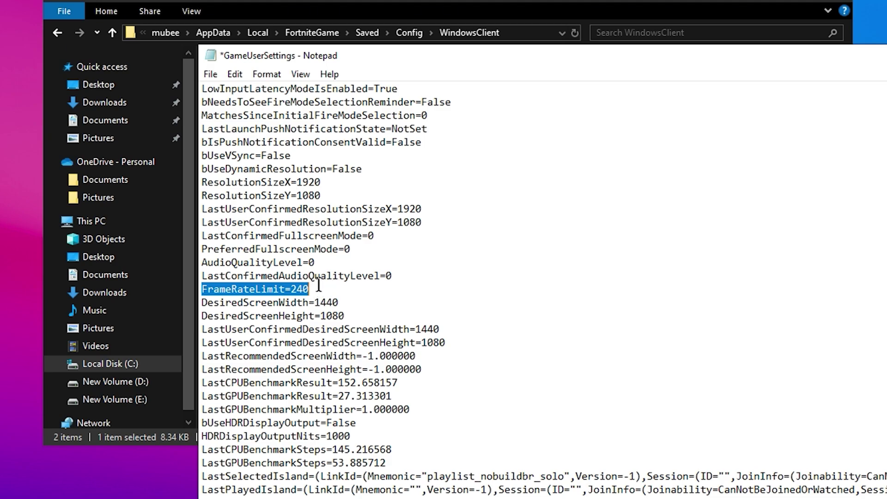
pyautogui.scroll(-7, 315, 236)
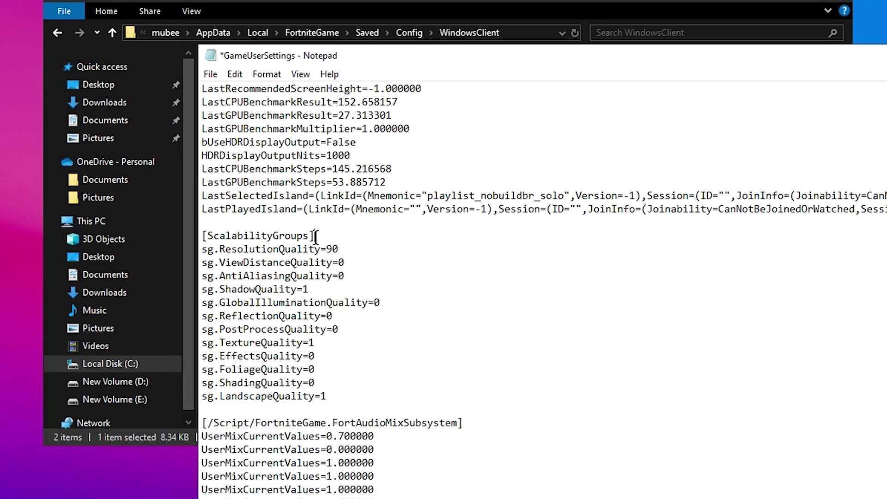
pyautogui.doubleClick(316, 236)
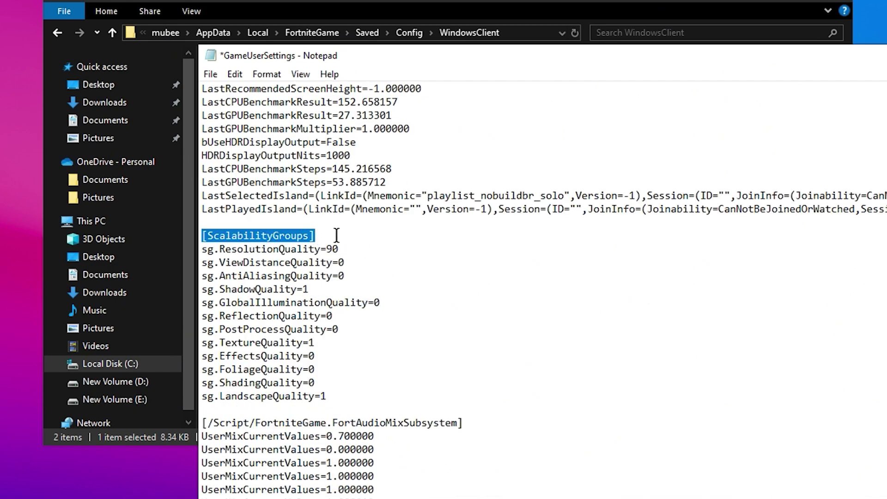
pyautogui.doubleClick(303, 249)
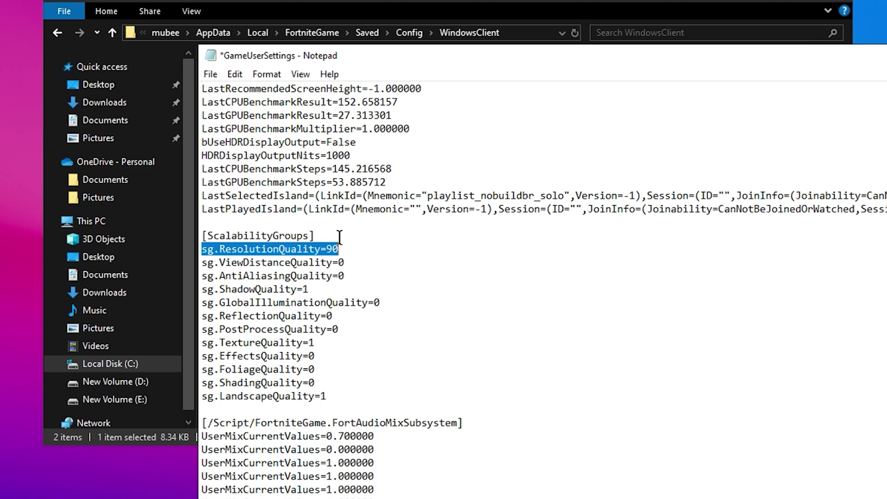
pyautogui.click(350, 263)
pyautogui.hotkey('shift', 'Home')
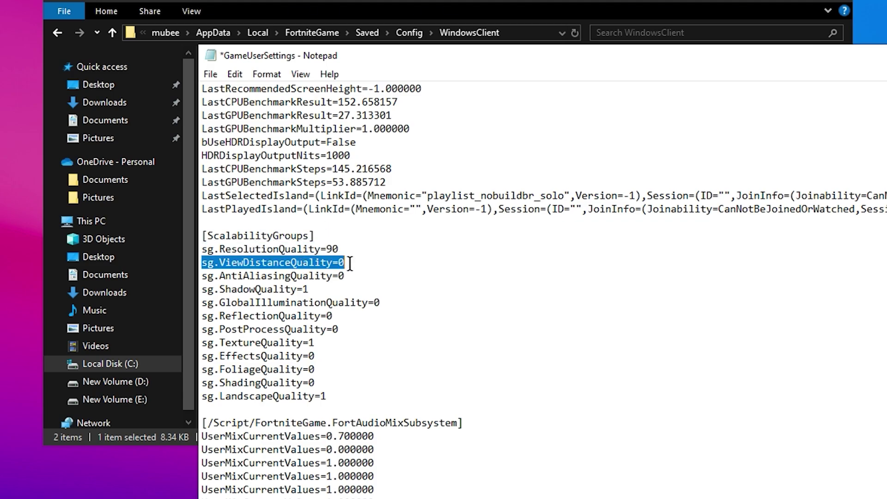
pyautogui.tripleClick(272, 374)
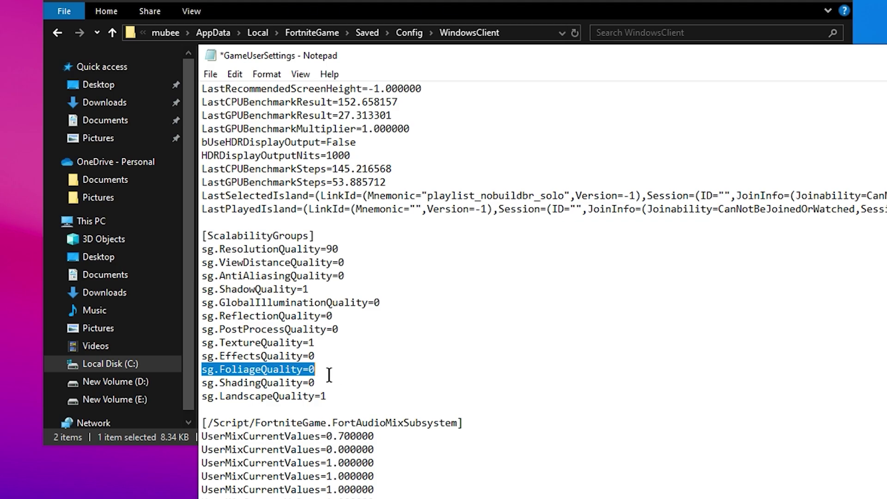
pyautogui.tripleClick(311, 262)
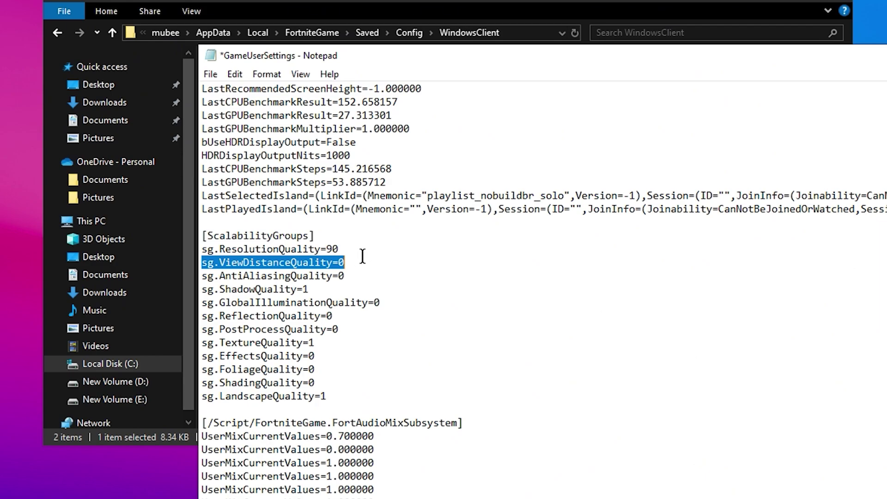
pyautogui.click(358, 259)
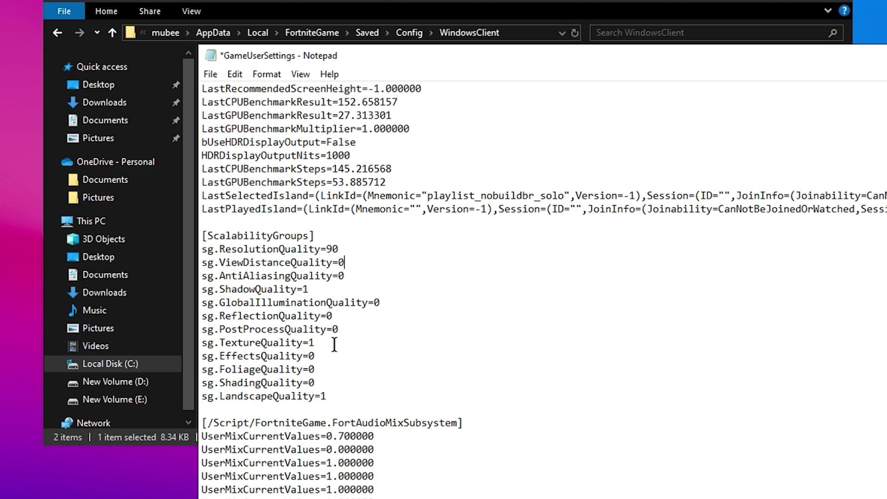
# - Check the FriendInviteReceivedCueEnabled=True line and save GameUserSettings with File > Save
pyautogui.scroll(-15, 334, 345)
pyautogui.doubleClick(384, 329)
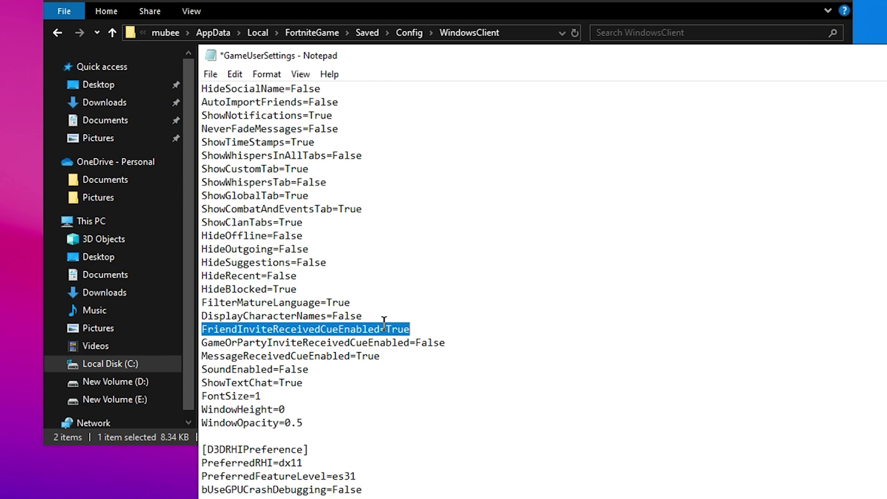
pyautogui.click(384, 320)
pyautogui.click(212, 74)
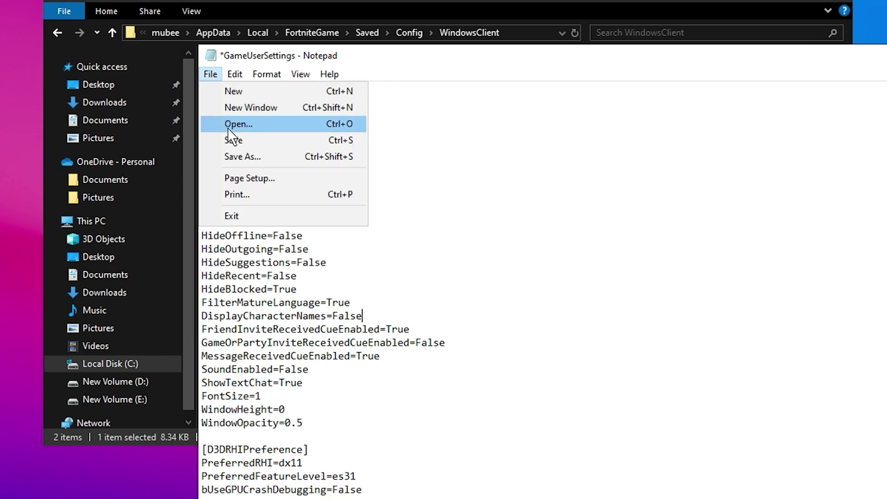
pyautogui.click(233, 140)
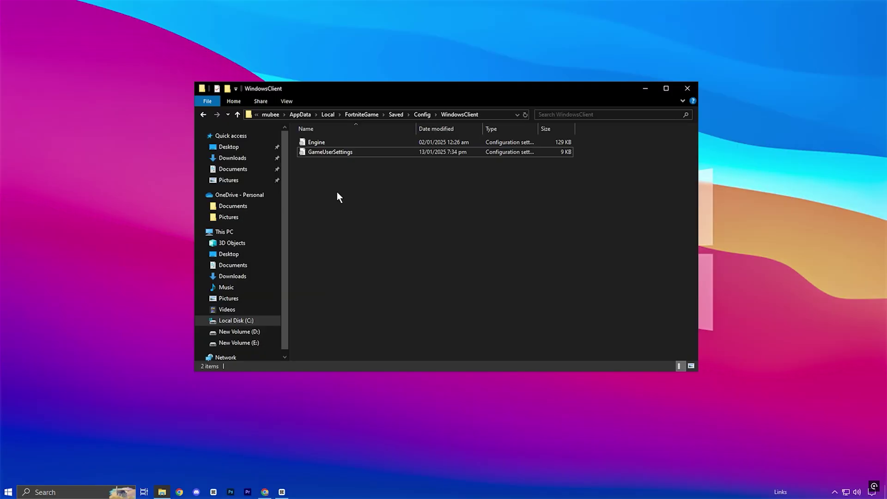
# - Tick Read-only in GameUserSettings' Properties and apply it
pyautogui.rightClick(342, 151)
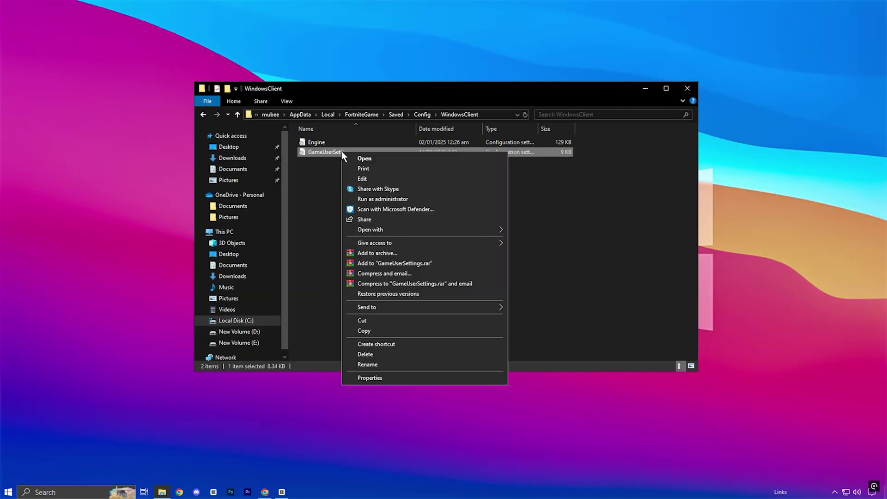
pyautogui.click(354, 377)
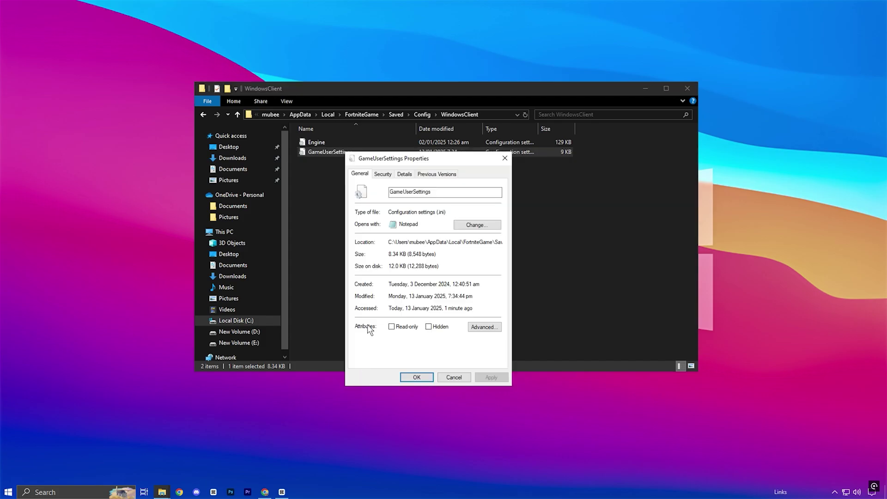
pyautogui.click(392, 326)
pyautogui.click(491, 377)
pyautogui.click(417, 377)
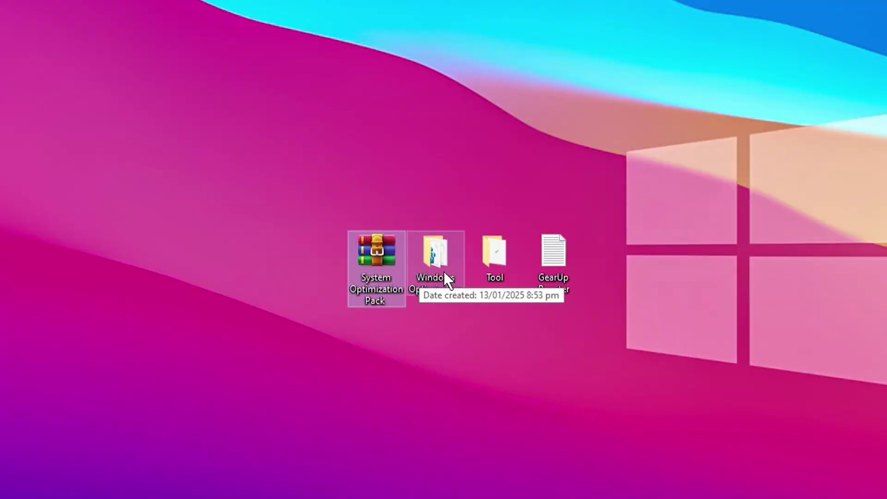
# - Open the Windows Optimization folder and select its seven registry tweak files
pyautogui.click(430, 261)
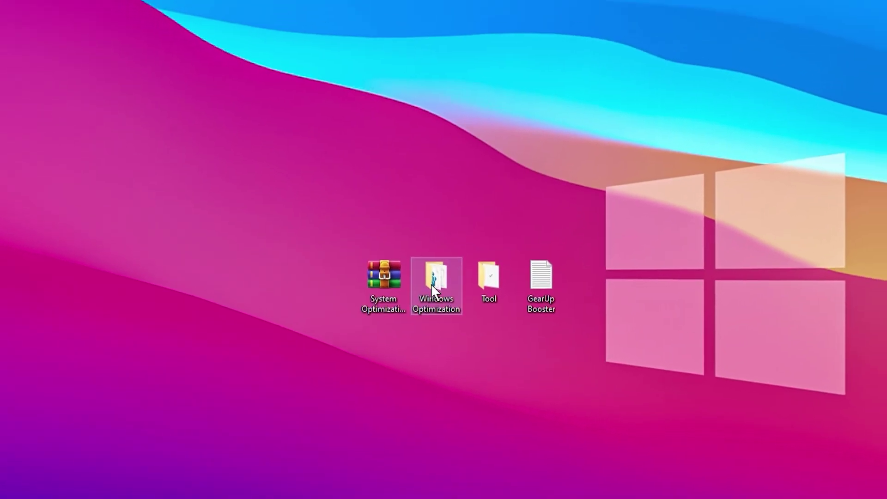
pyautogui.doubleClick(433, 280)
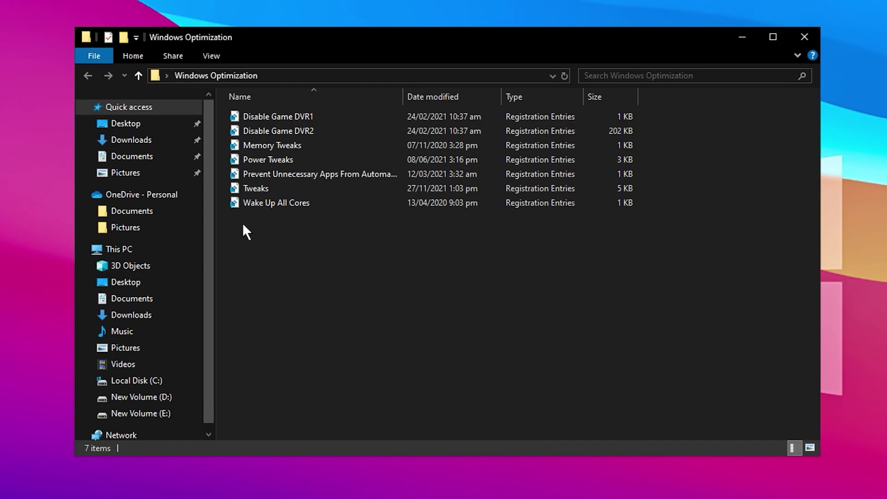
pyautogui.moveTo(253, 223); pyautogui.dragTo(321, 119)
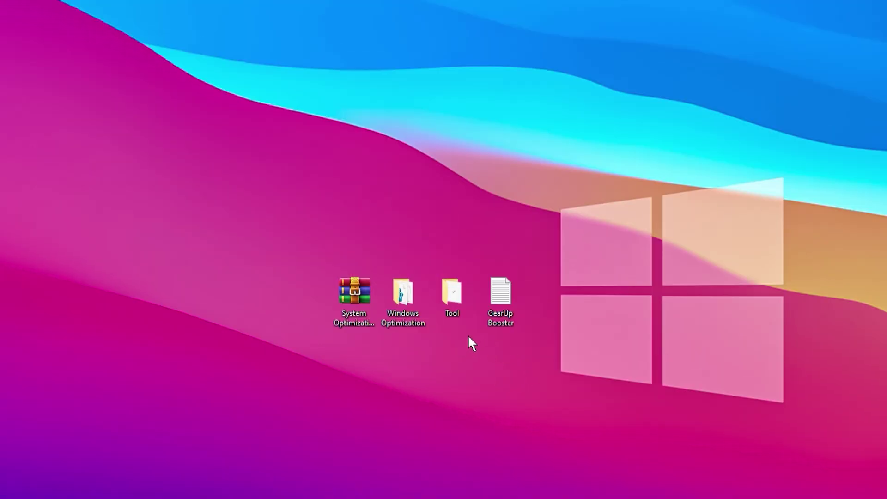
# - Launch Optimizer-16.7 from the Tool folder, granting administrator permission
pyautogui.doubleClick(445, 294)
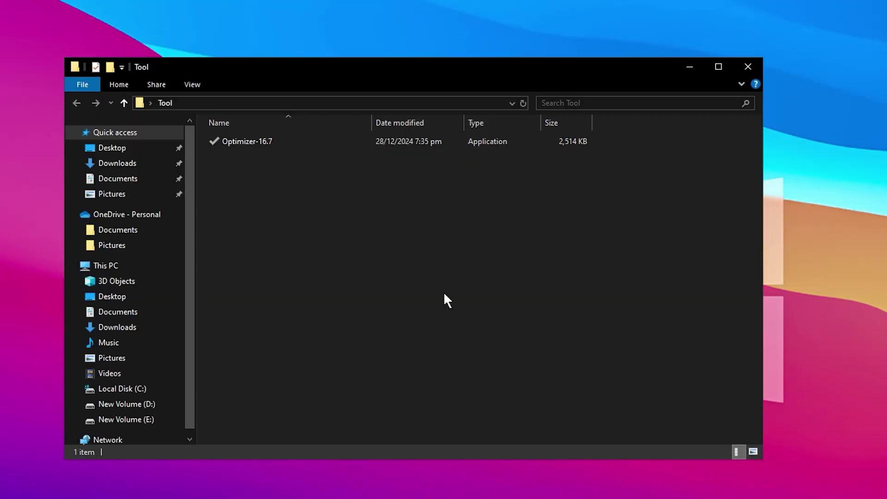
pyautogui.click(255, 142)
pyautogui.doubleClick(255, 141)
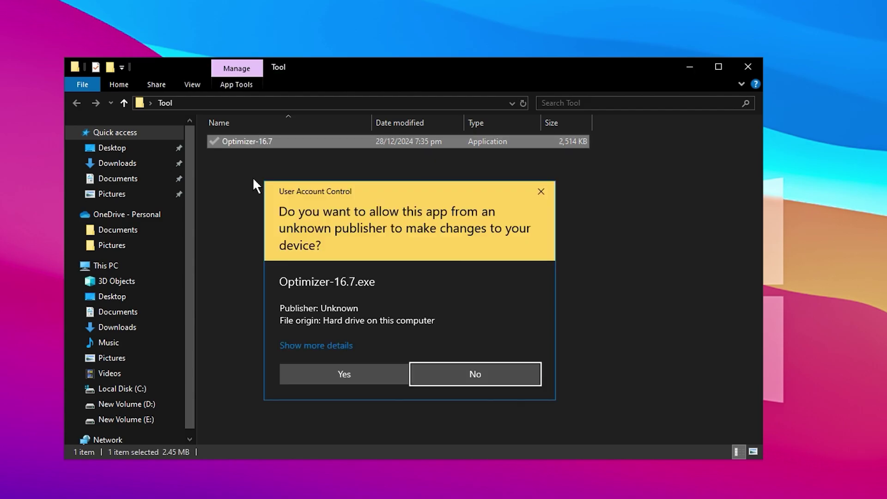
pyautogui.click(364, 380)
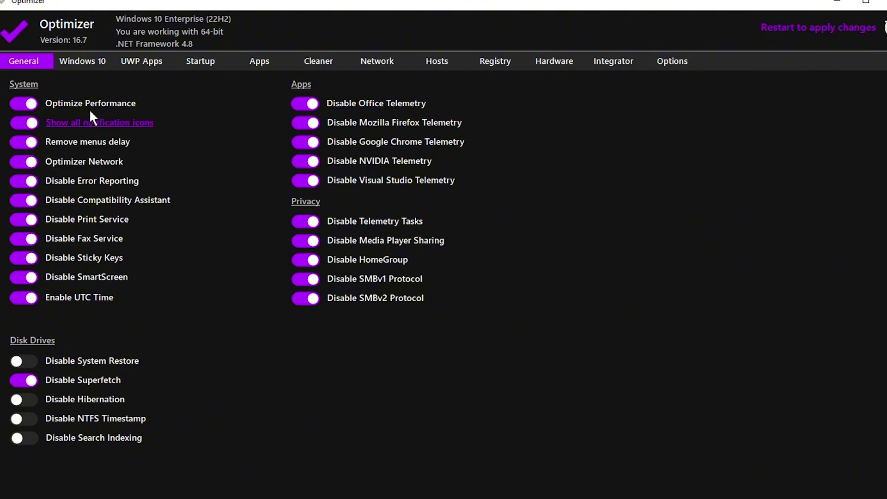
# - Switch Optimizer to its Windows 10 options page
pyautogui.click(76, 62)
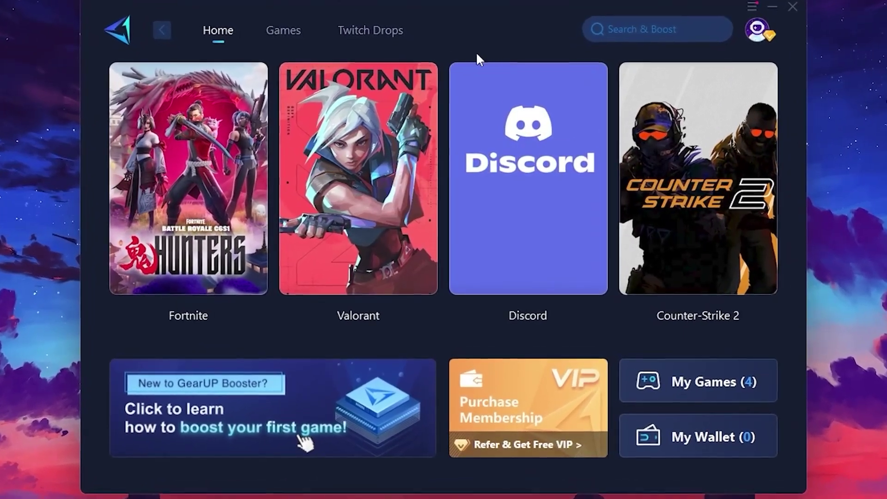
pyautogui.click(744, 47)
pyautogui.click(768, 33)
pyautogui.click(768, 31)
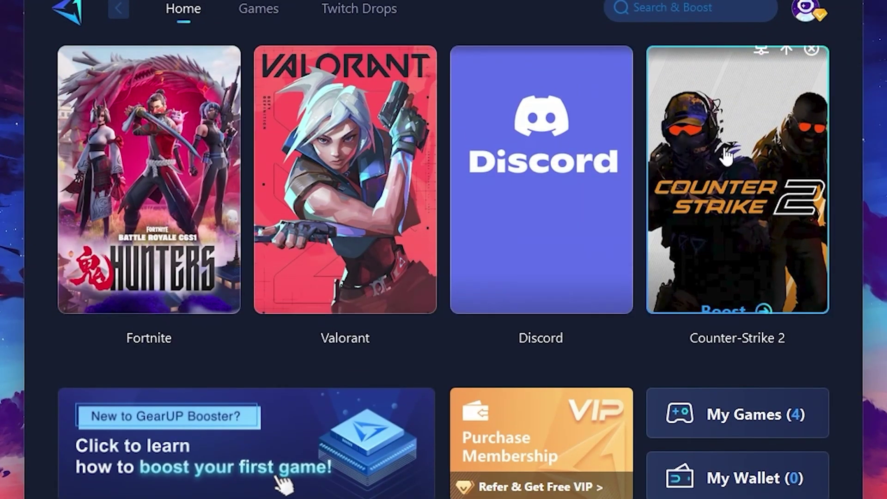
pyautogui.click(252, 13)
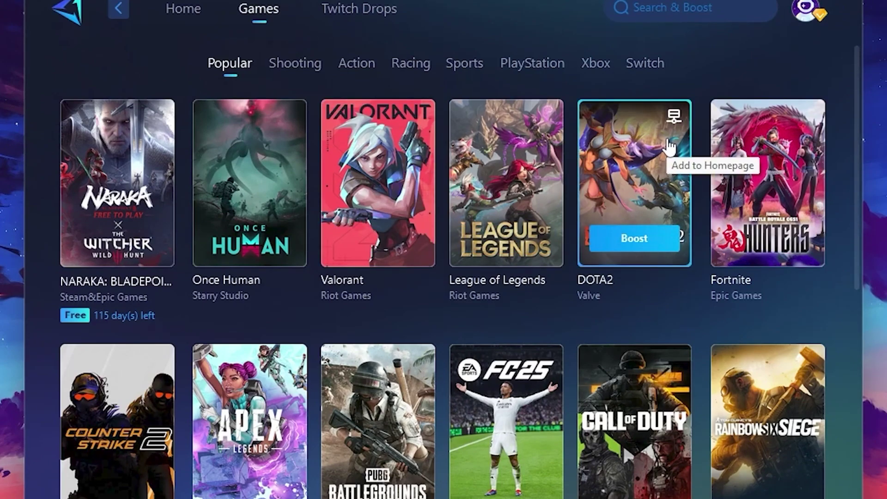
pyautogui.click(186, 17)
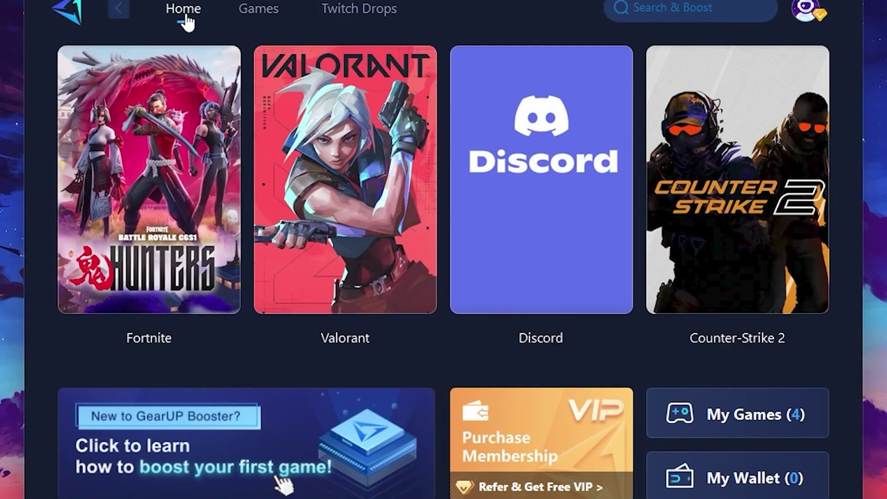
pyautogui.moveTo(168, 159)
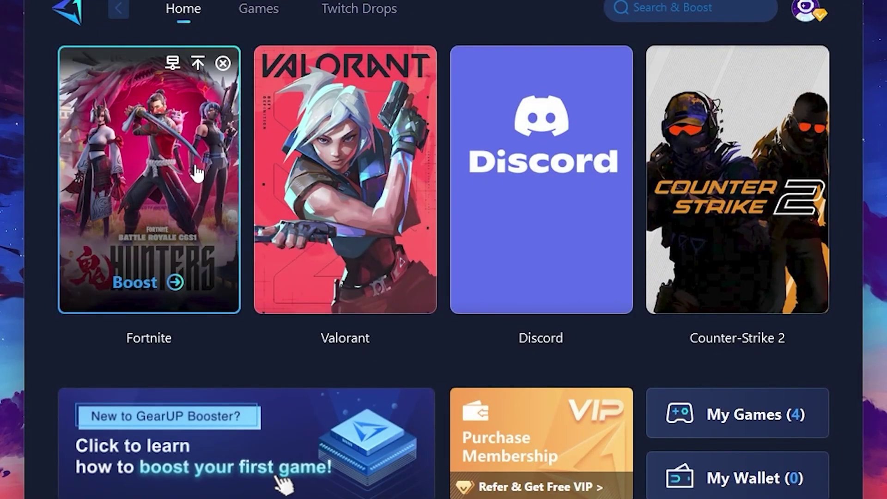
# - Boost Fortnite in GearUP Booster and check the server region list with Middle East kept
pyautogui.click(144, 284)
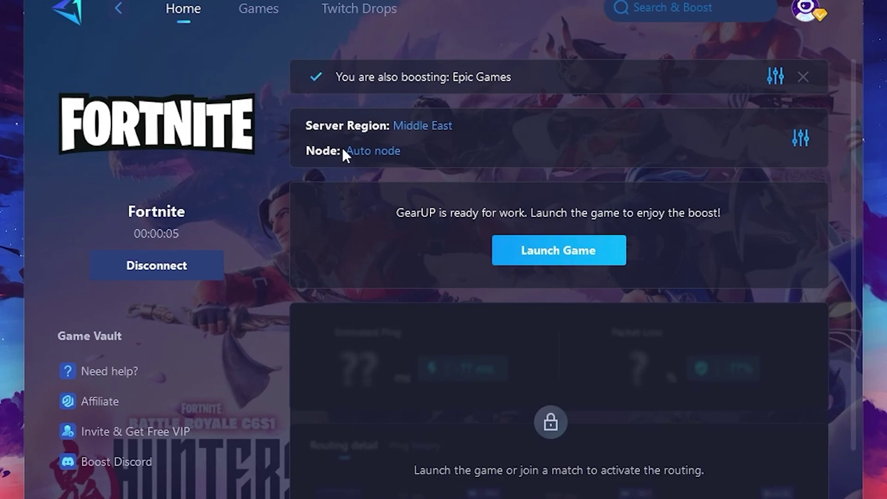
pyautogui.click(450, 125)
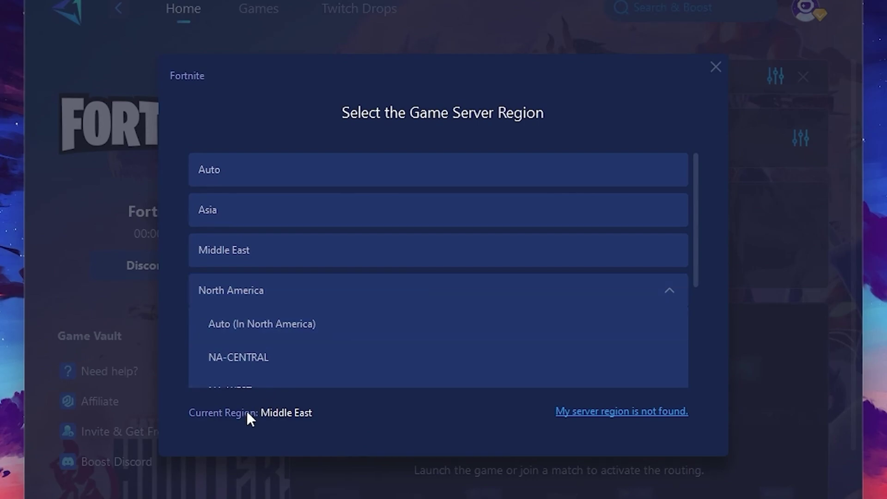
pyautogui.scroll(-2, 407, 287)
pyautogui.scroll(2, 277, 245)
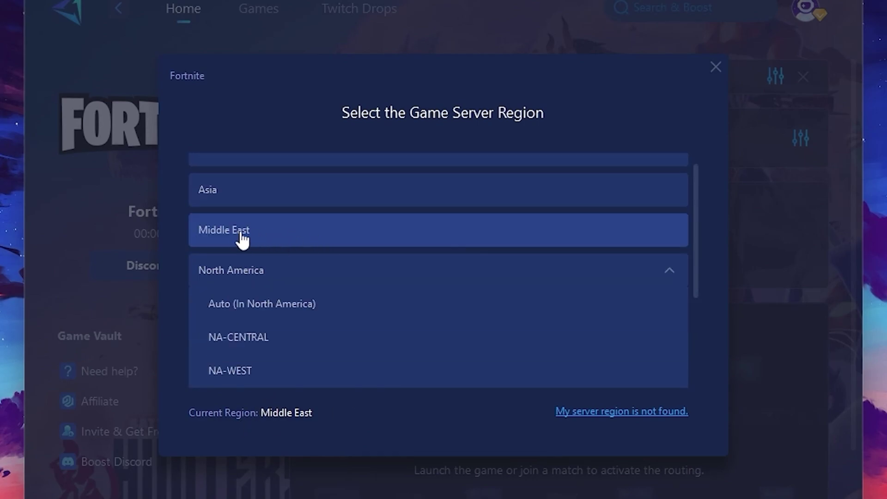
# - Close the region list and browse the Middle East node list of Auto and Dubai nodes
pyautogui.click(716, 67)
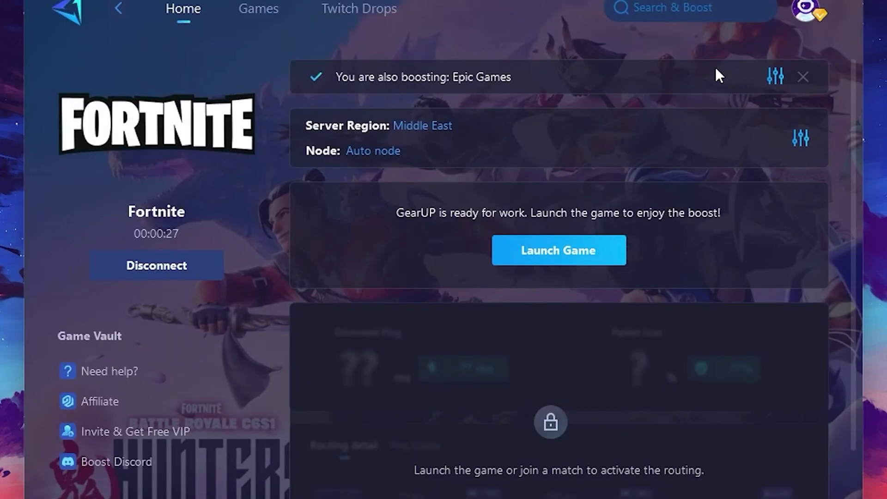
pyautogui.click(367, 155)
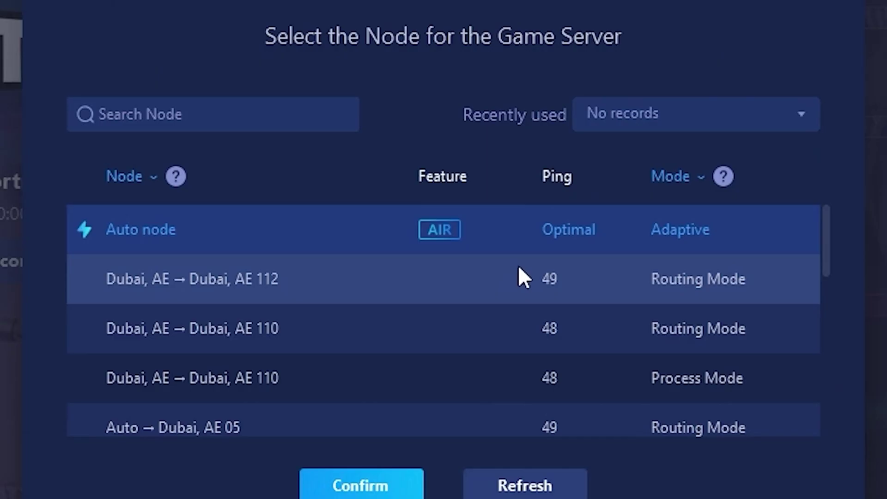
pyautogui.scroll(-2, 622, 286)
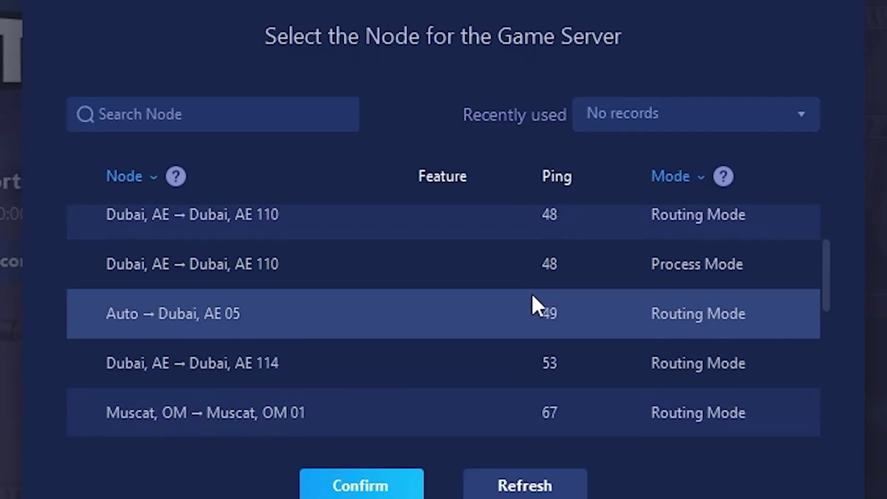
pyautogui.scroll(2, 633, 334)
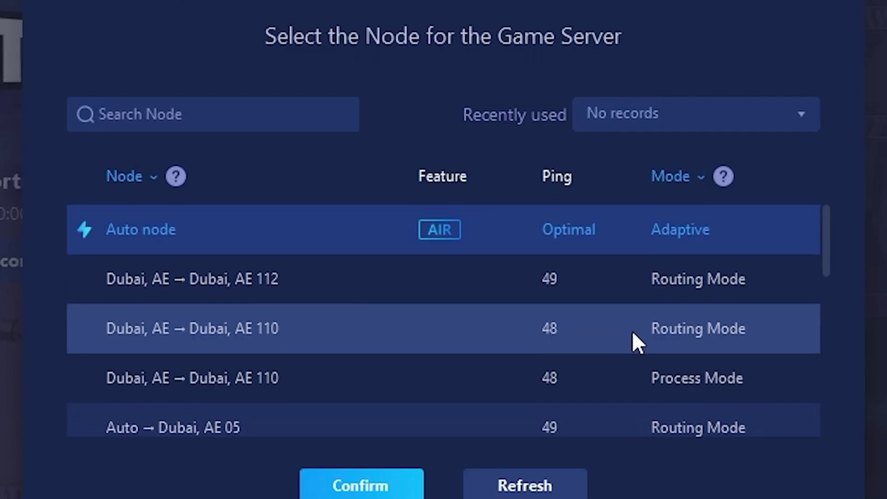